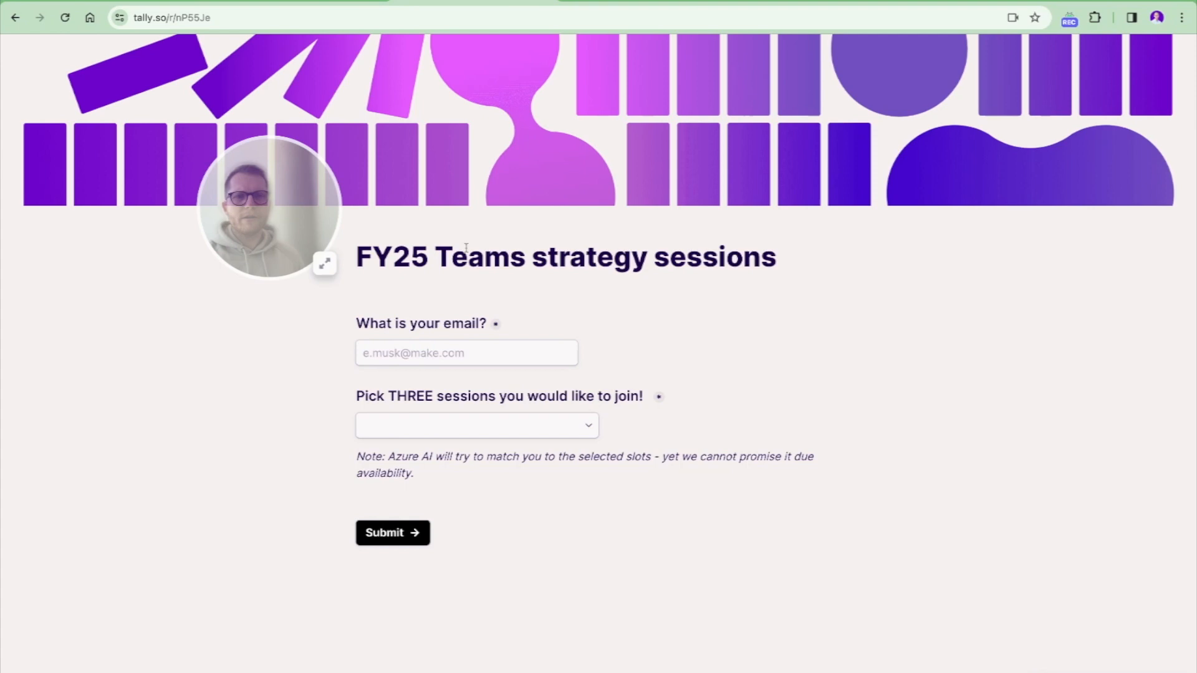
left_click_drag(281, 210, 1057, 543)
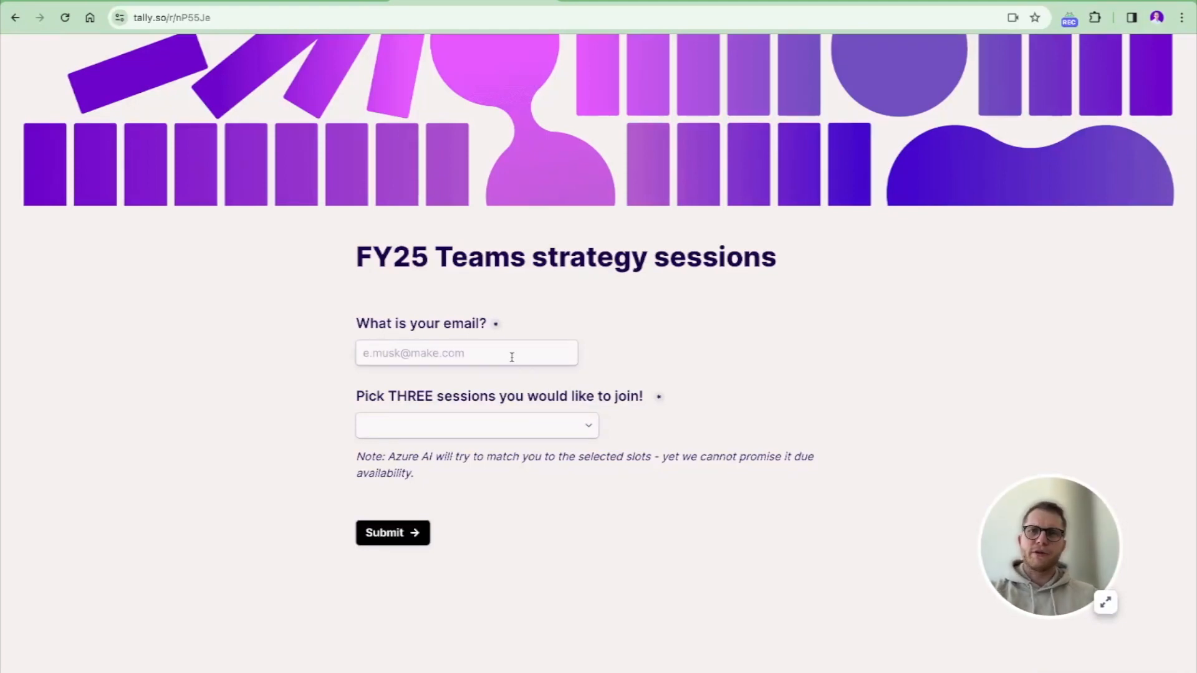
left_click(525, 427)
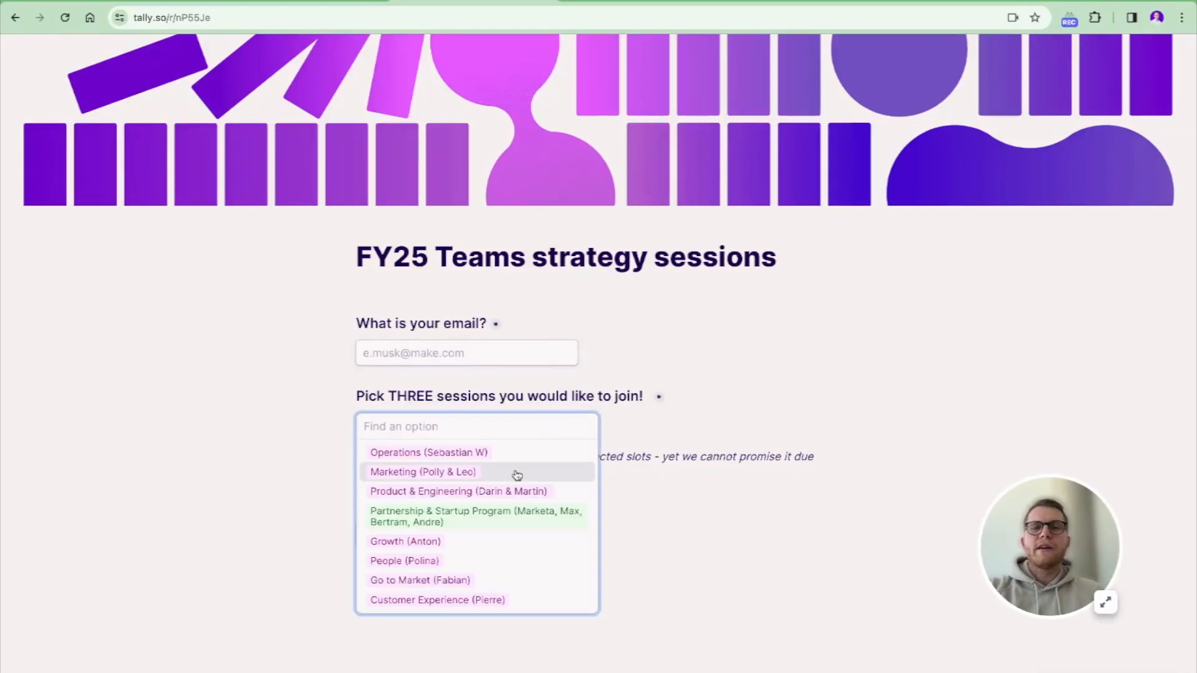
left_click(440, 454)
left_click(436, 467)
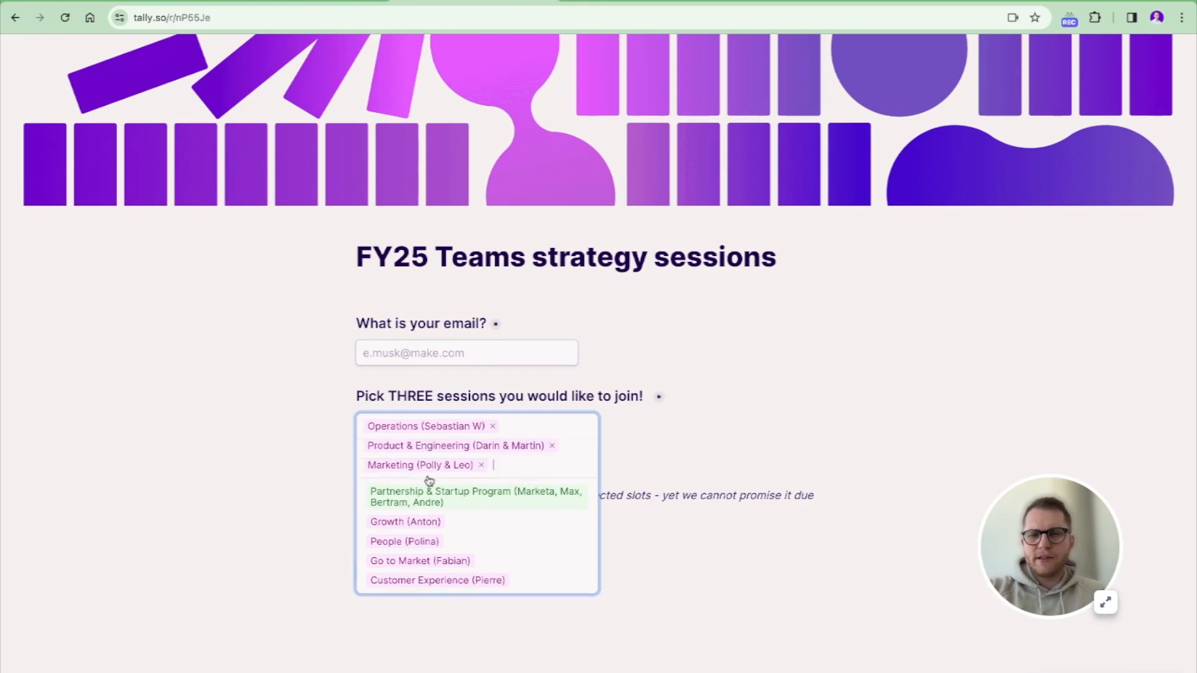
left_click(843, 539)
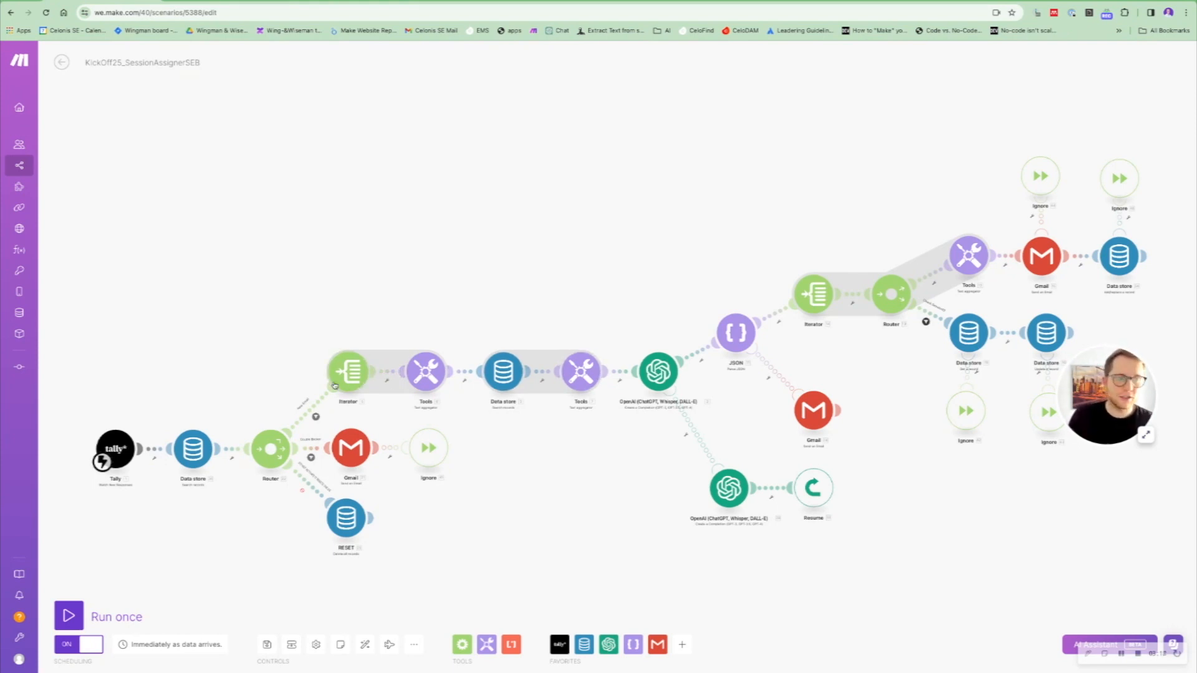
- Inspect the Iterator step's array setting and close its settings again
left_click(348, 371)
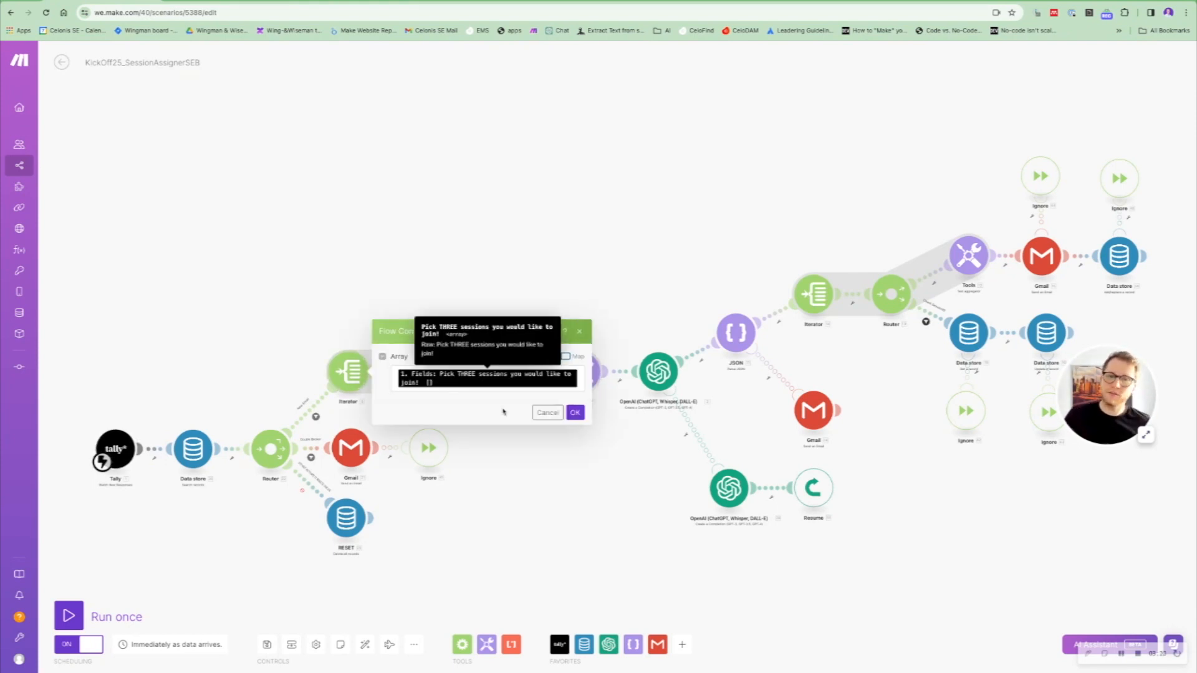
left_click(597, 478)
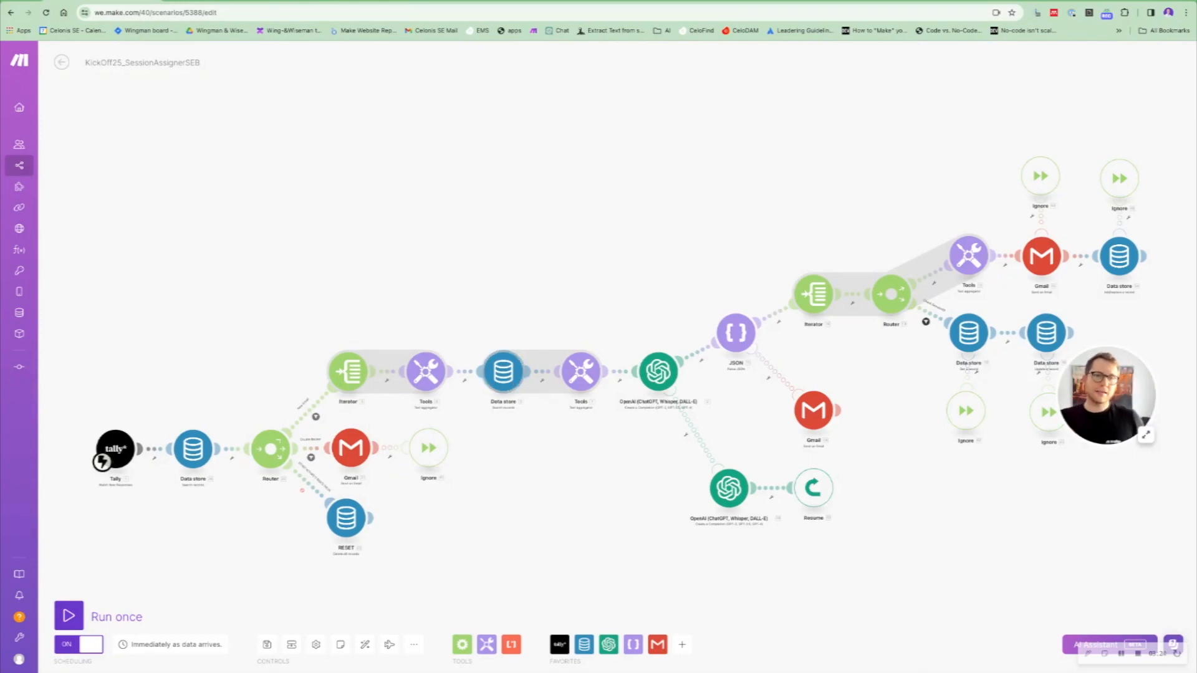
left_click(659, 372)
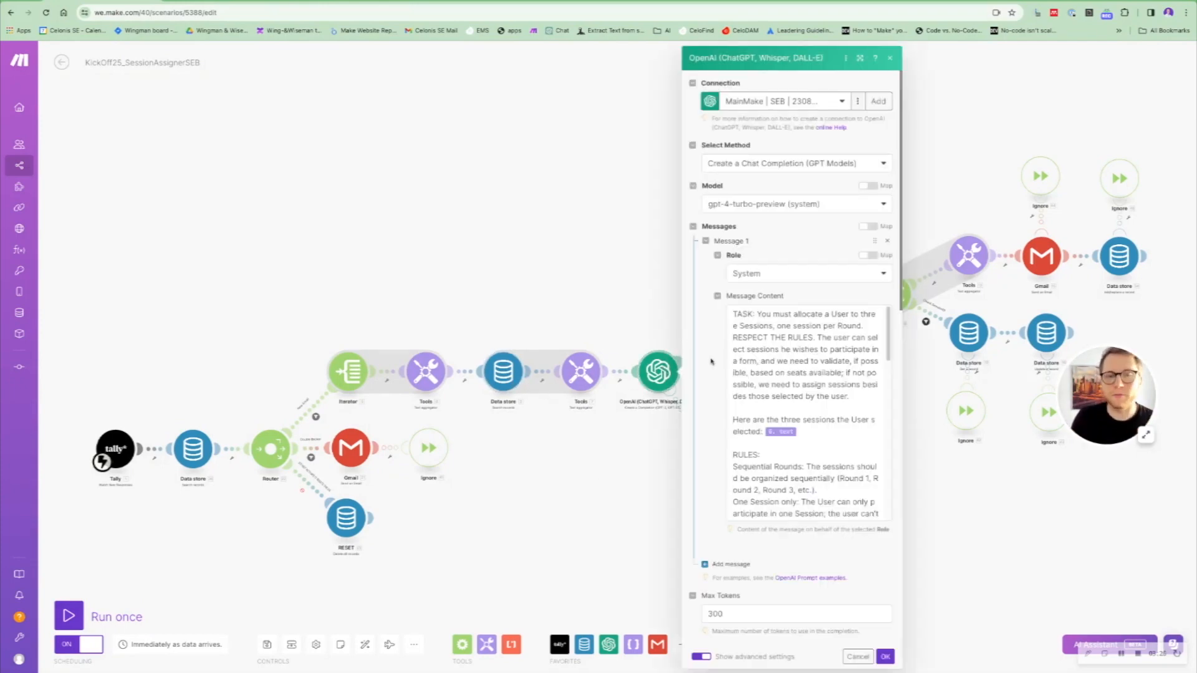
scroll(813, 349, "down", 2)
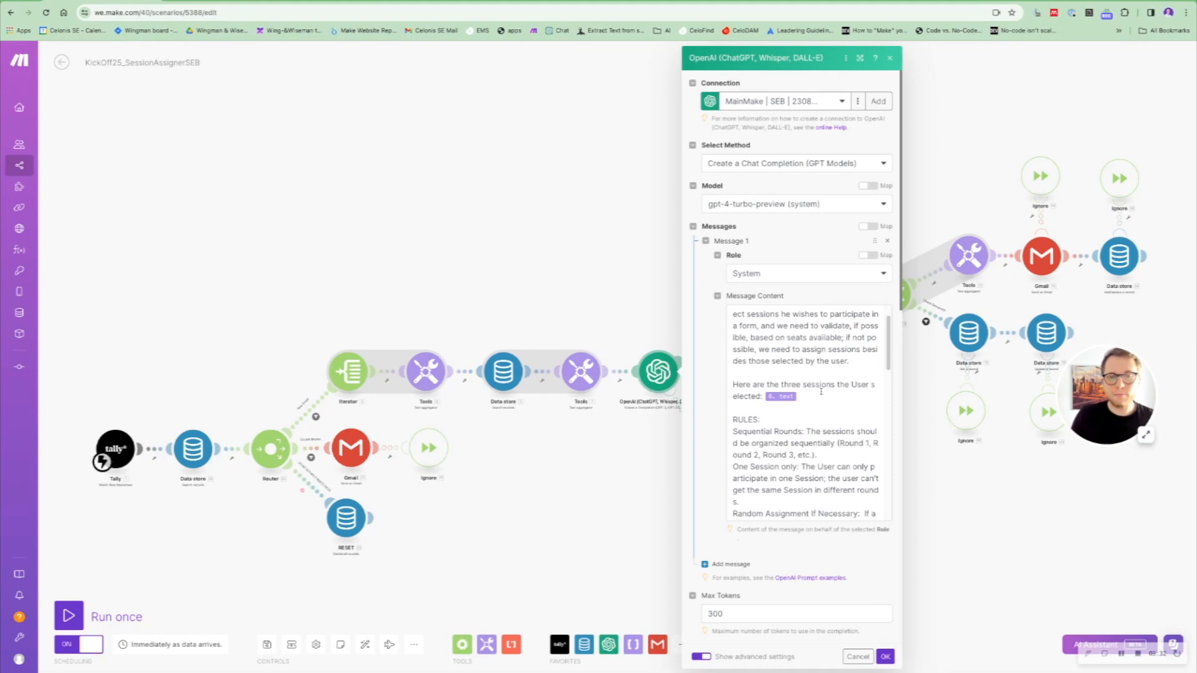
scroll(821, 390, "down", 4)
scroll(821, 391, "down", 4)
scroll(822, 391, "down", 3)
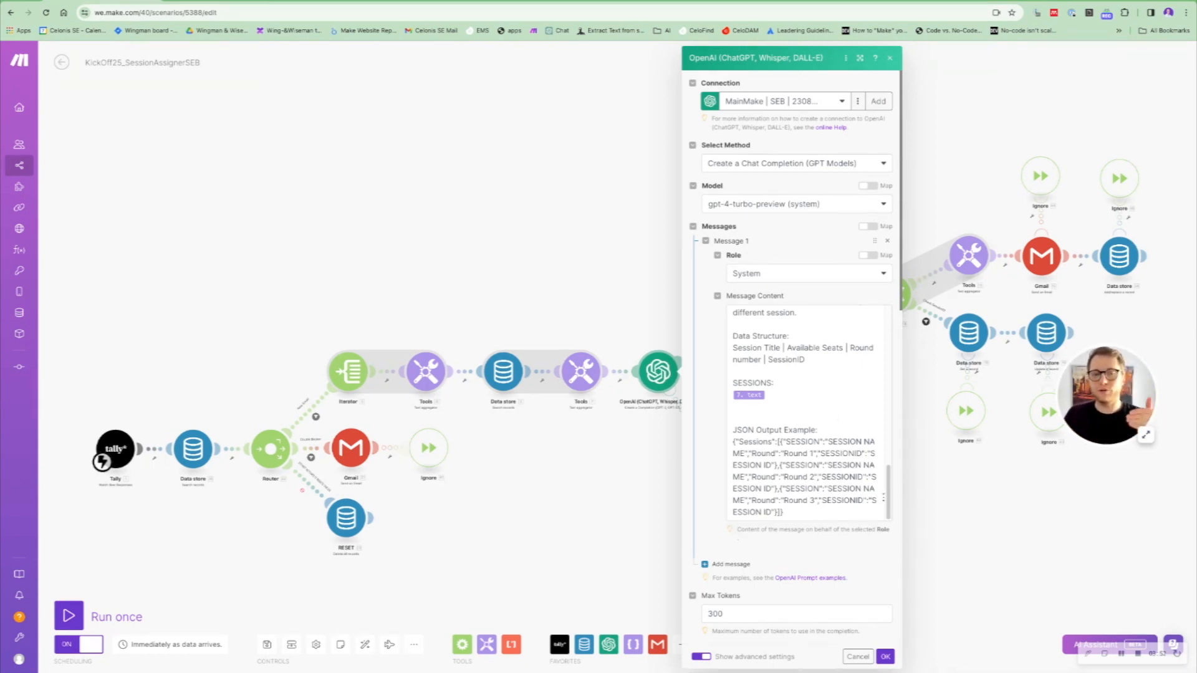
- Cancel out of the OpenAI step's settings without changing the GPT-4 Turbo prompt
left_click(966, 519)
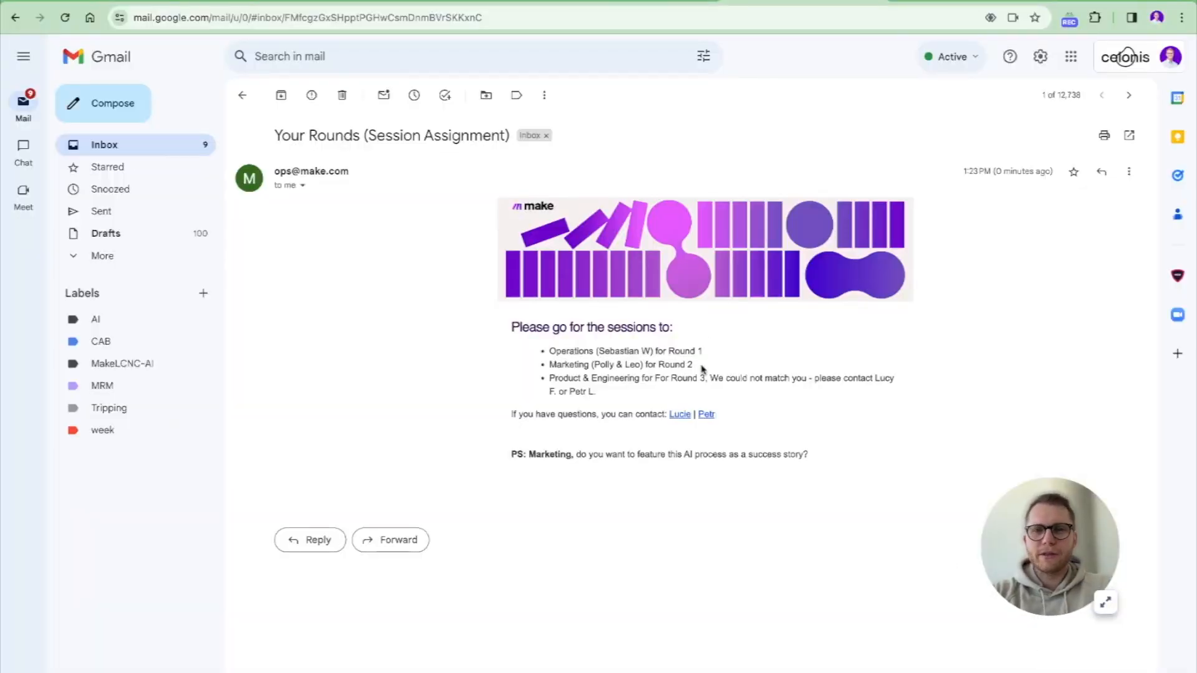
left_click_drag(548, 351, 702, 367)
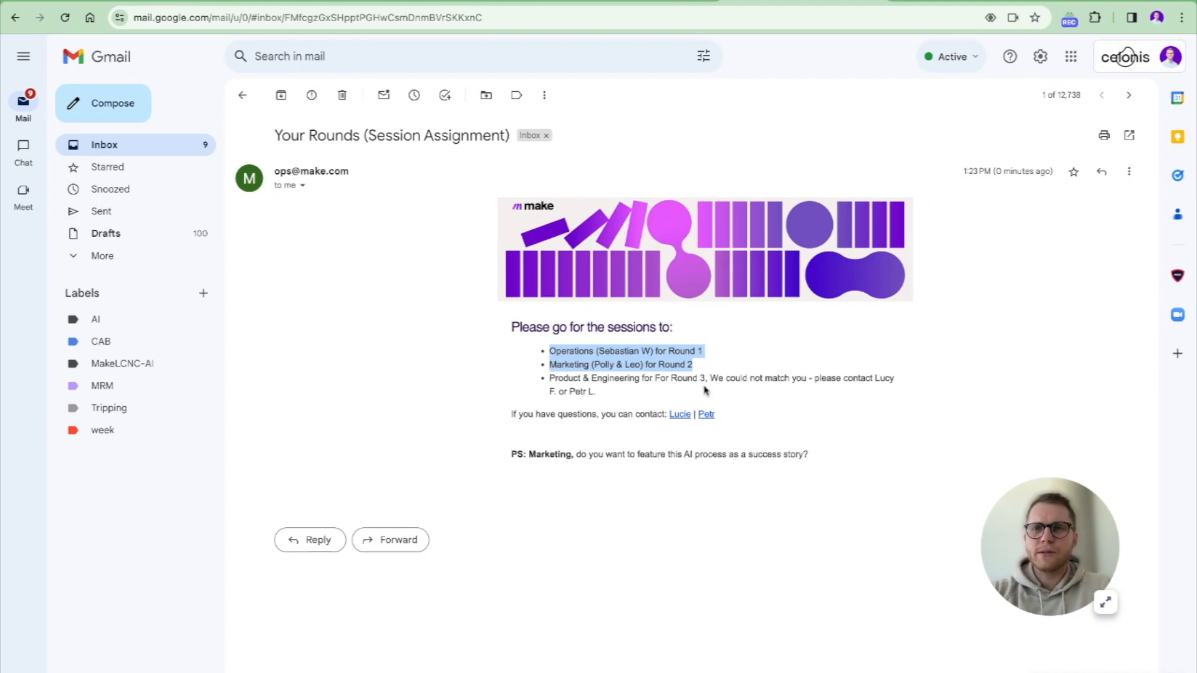
triple_click(657, 397)
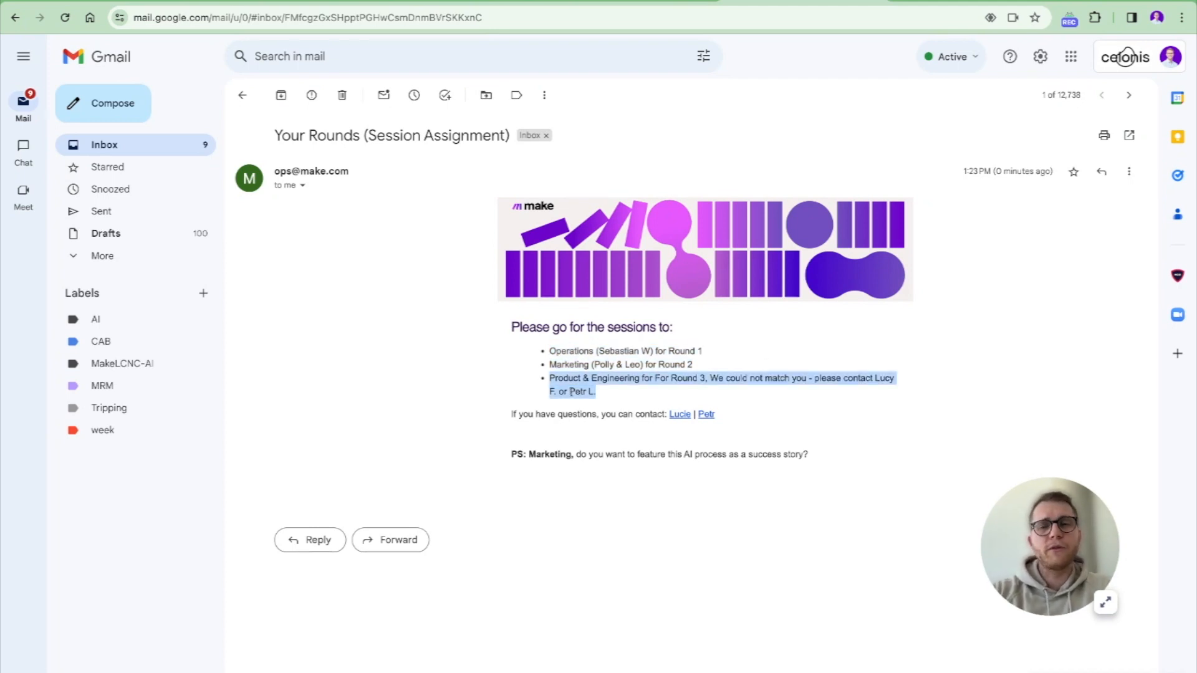